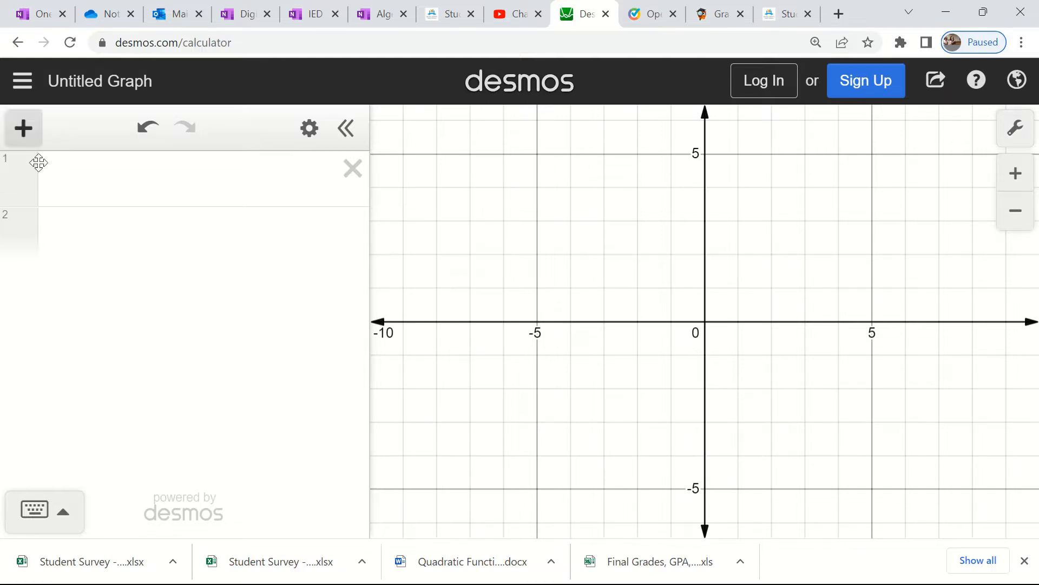
- Insert a table and enter x = -1, y = 5 as its first data point
click(24, 130)
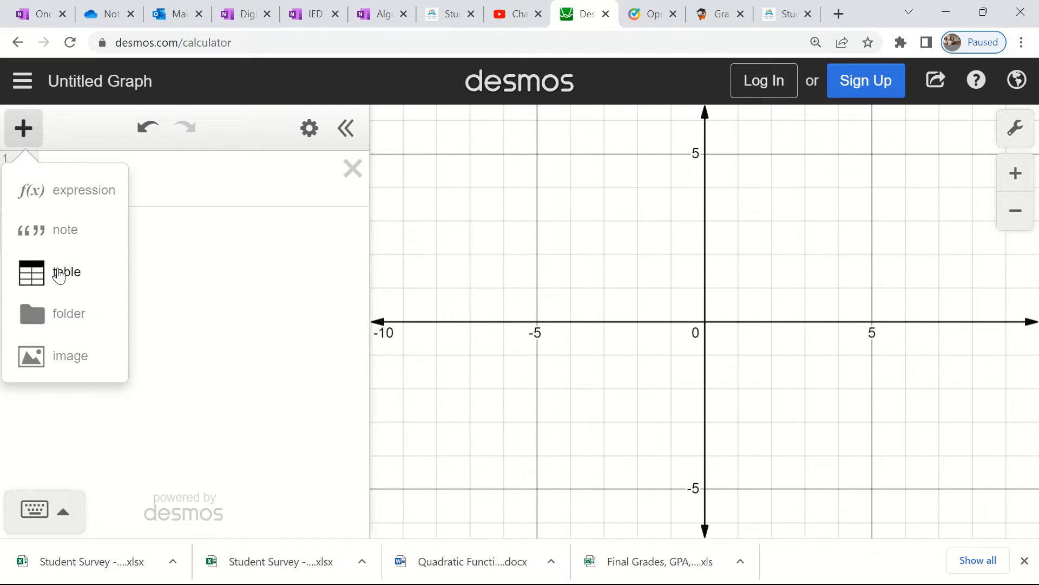
click(60, 276)
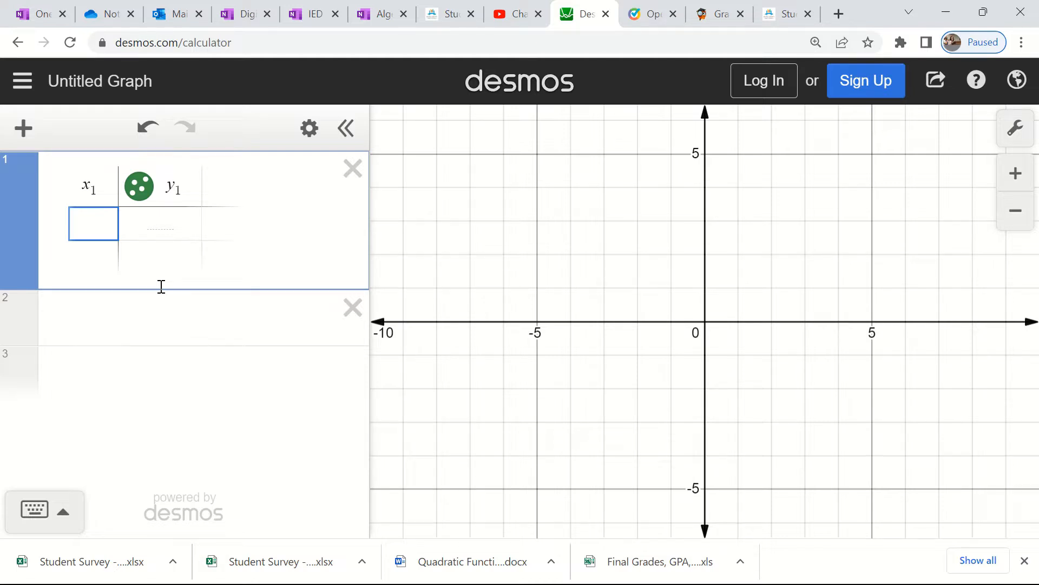
text(-1)
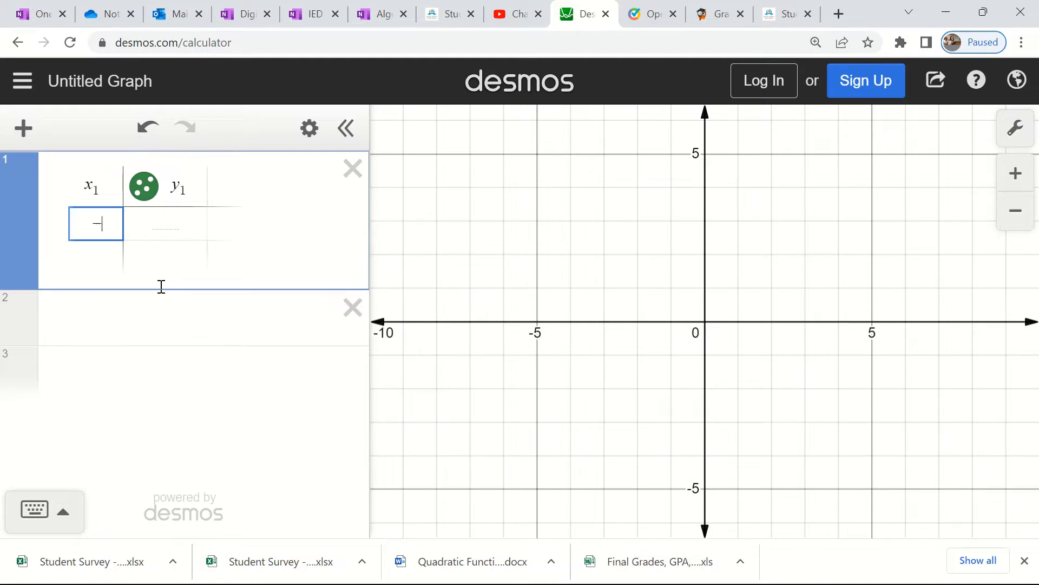
click(166, 226)
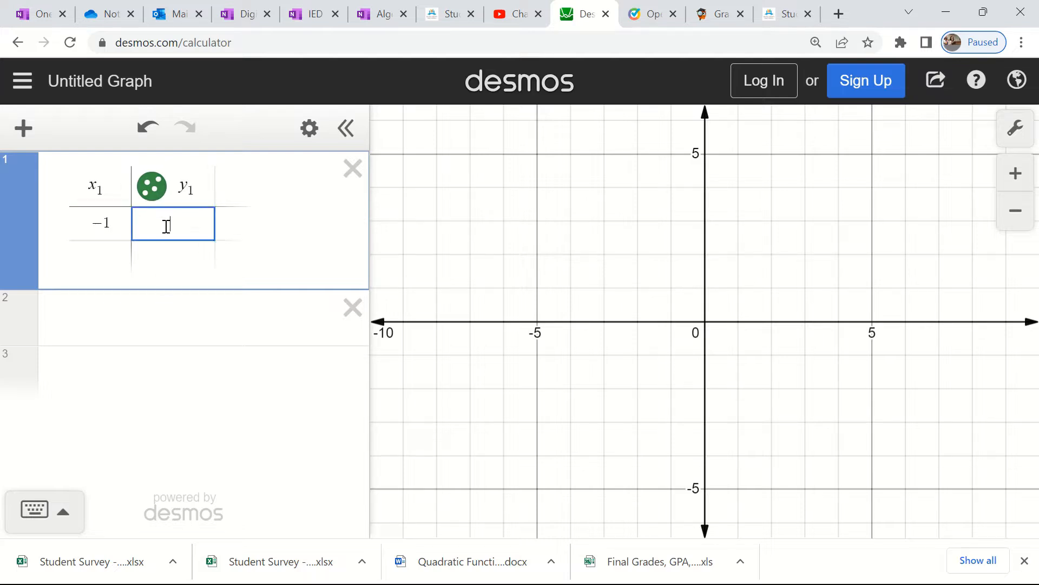
text(5)
- Add the points (3, -3) and (7, 5) to the table and fit the graph view to the data
click(102, 262)
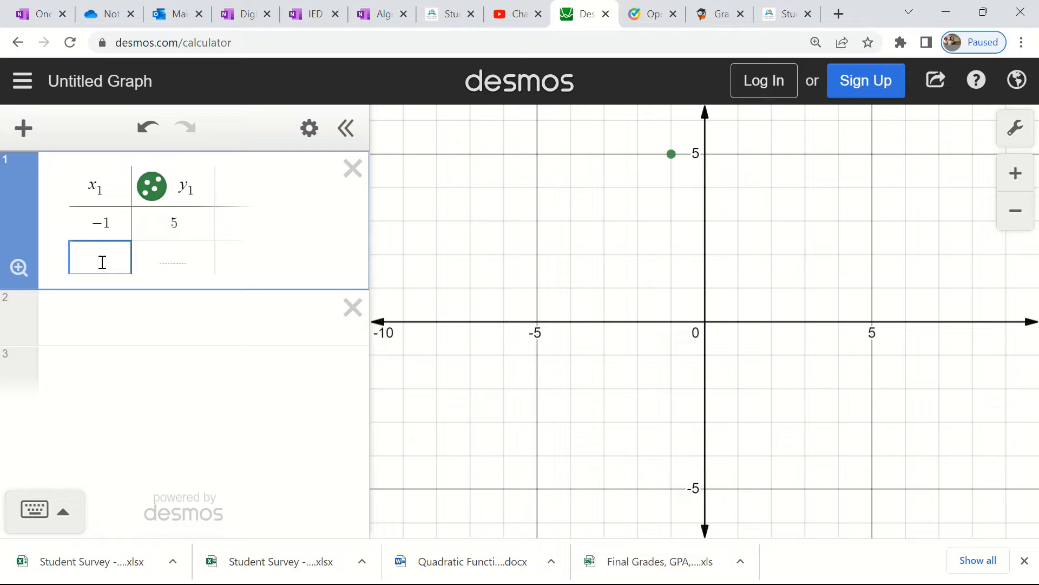
text(3)
click(178, 261)
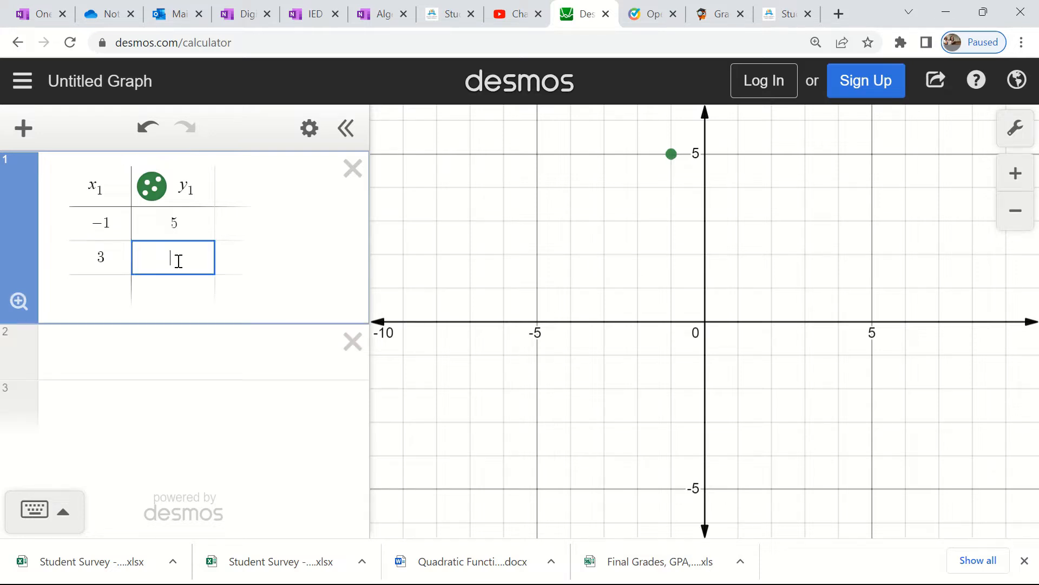
text(-3)
click(109, 287)
text(7)
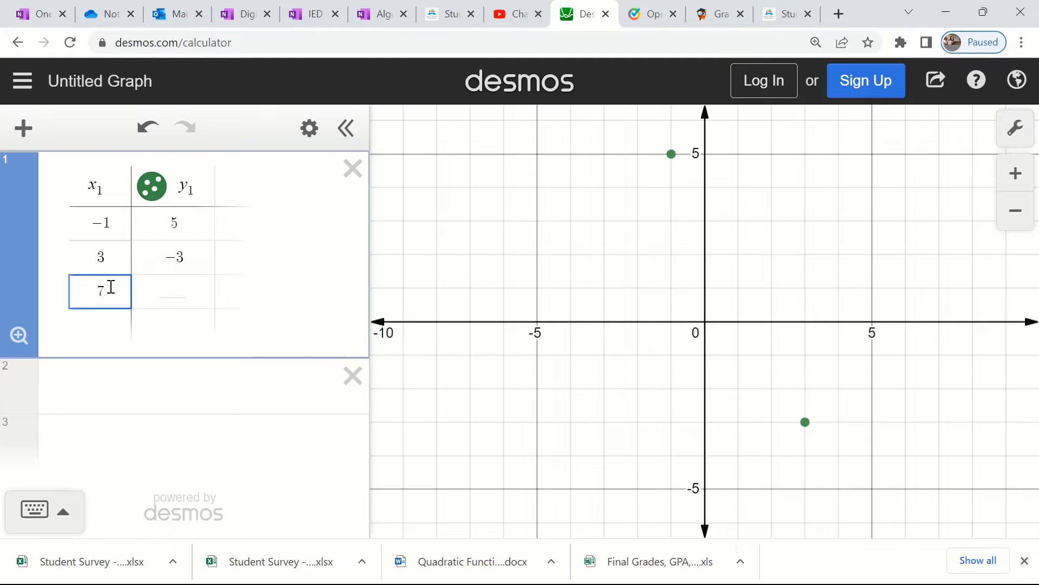
click(178, 293)
text(5)
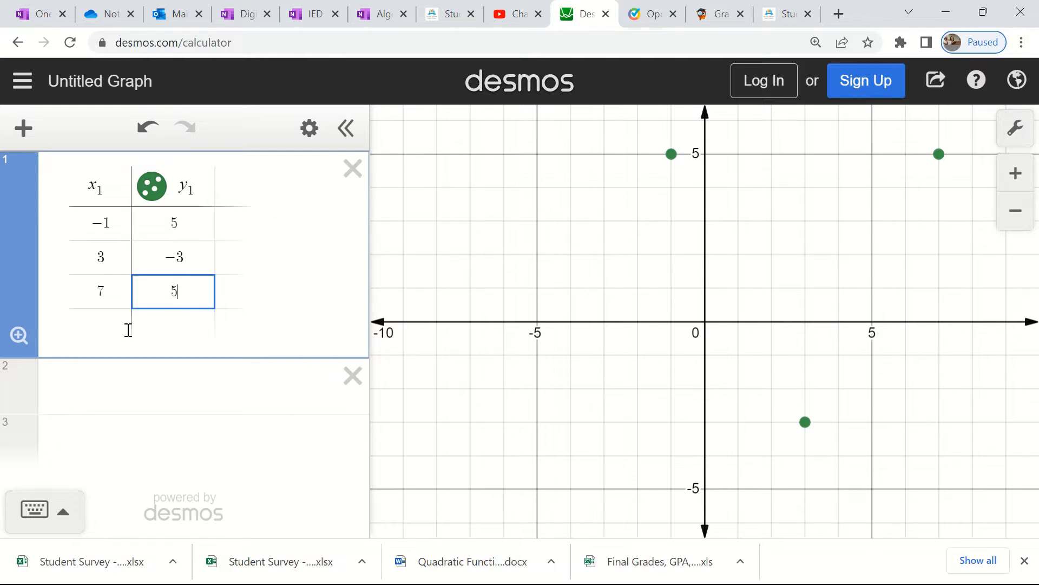
click(18, 337)
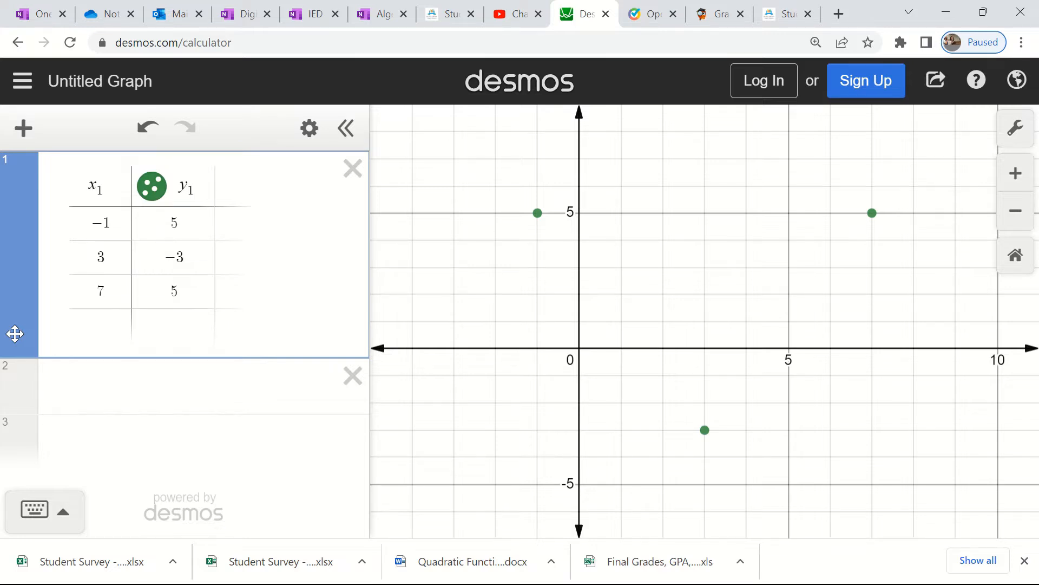
- Enter the standard-form quadratic regression y₁ ~ ax₁² + bx₁ + c in the empty expression below the table and bring its fitted parameters into view
click(129, 388)
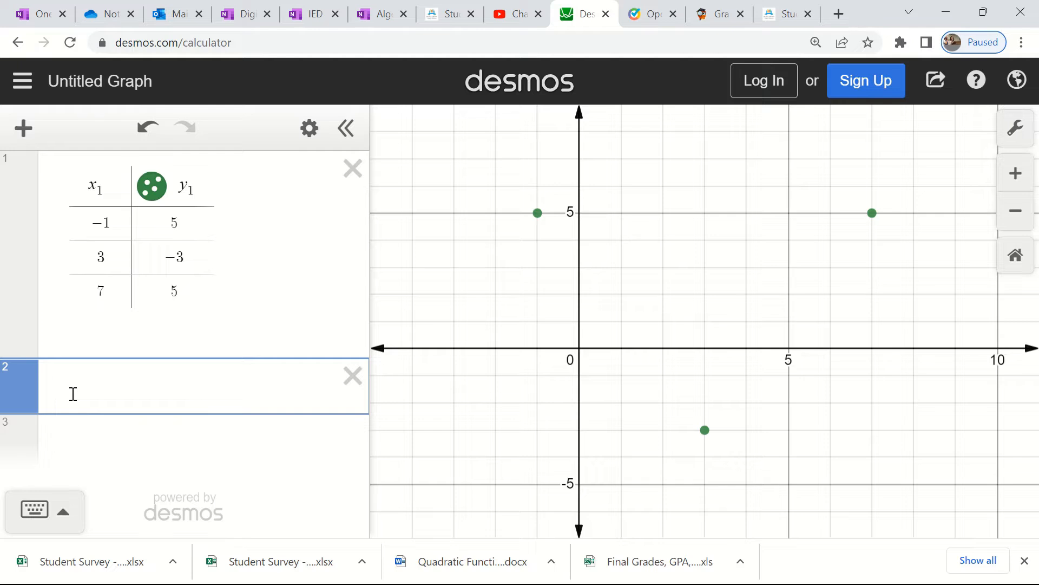
text(y)
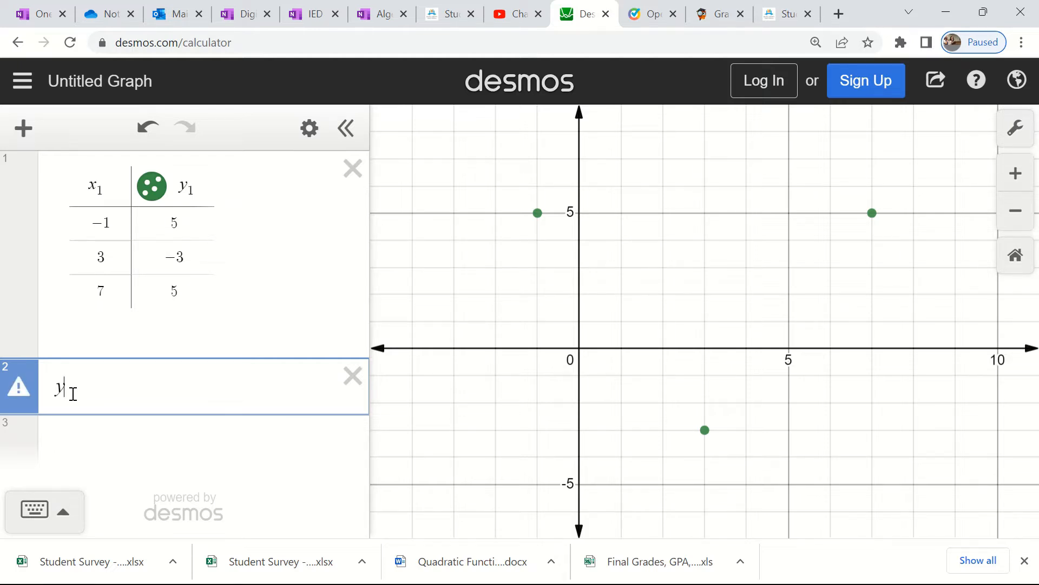
text(1)
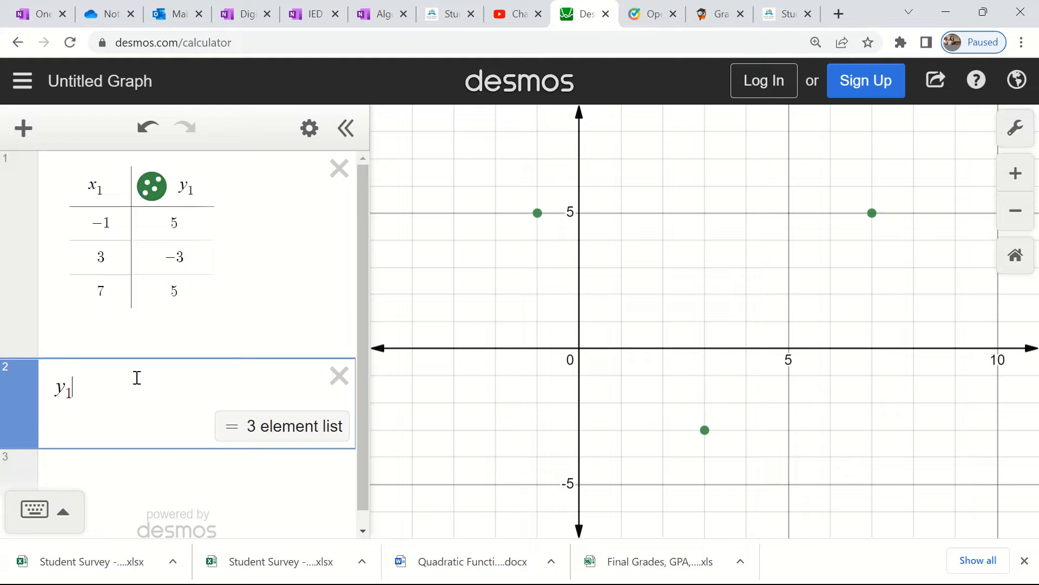
text(~)
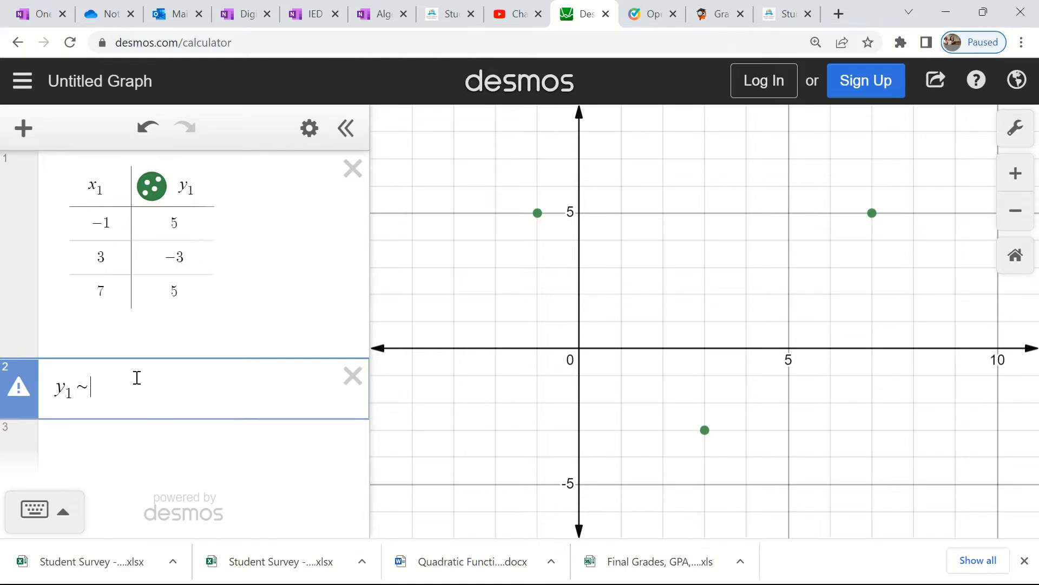
text(ax)
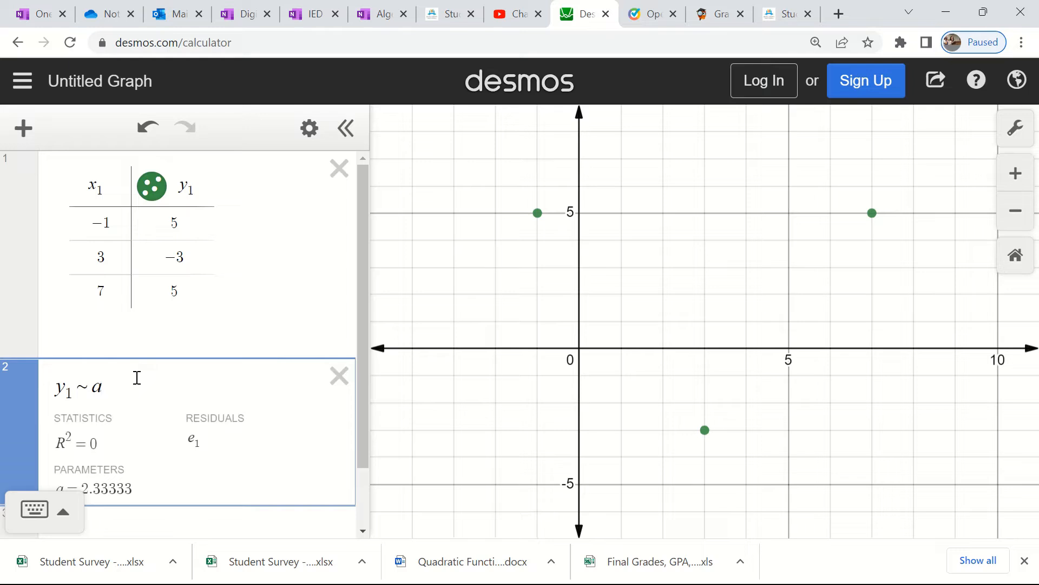
text(1)
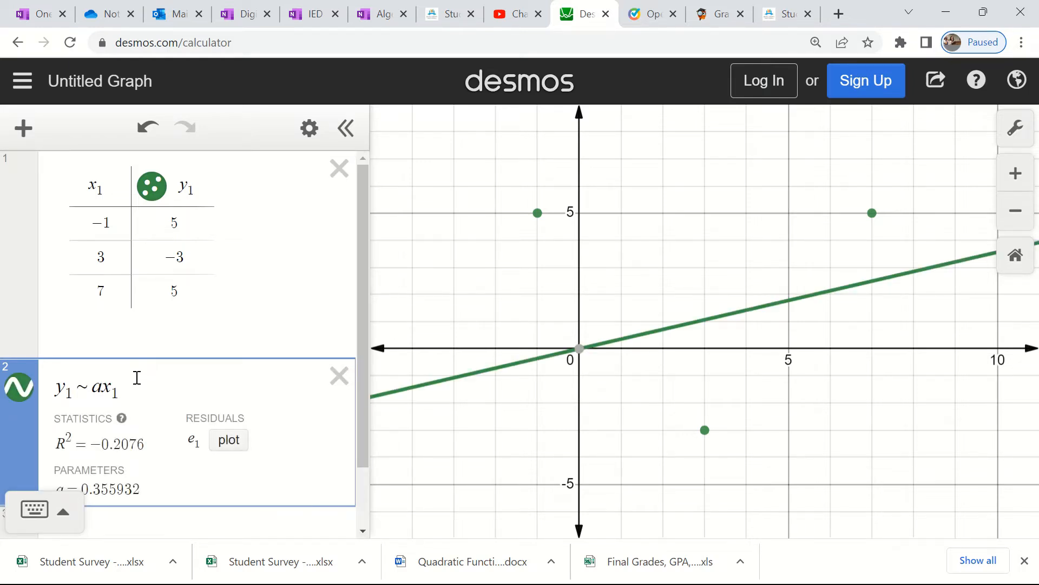
click(64, 511)
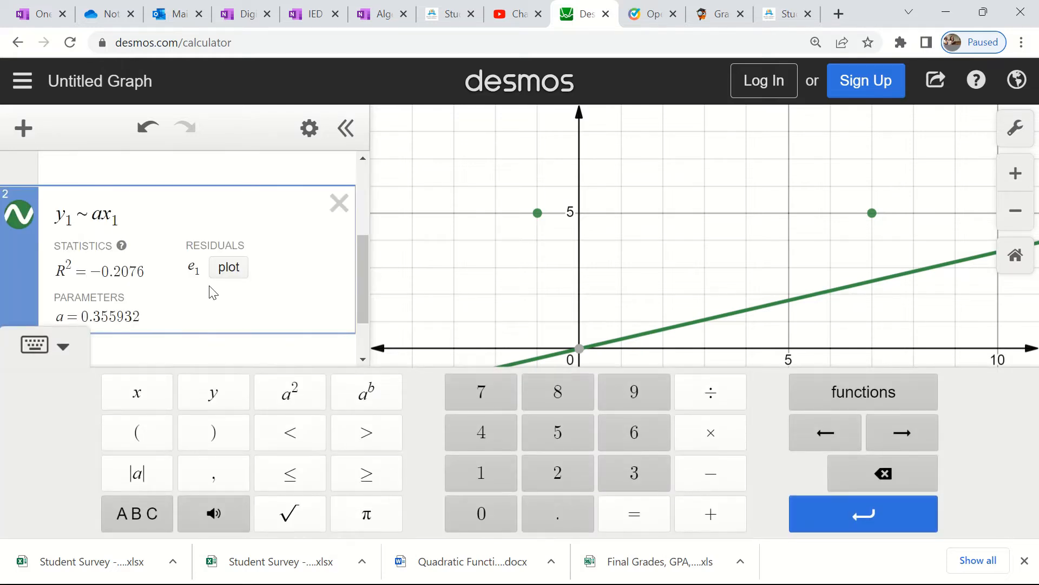
click(290, 393)
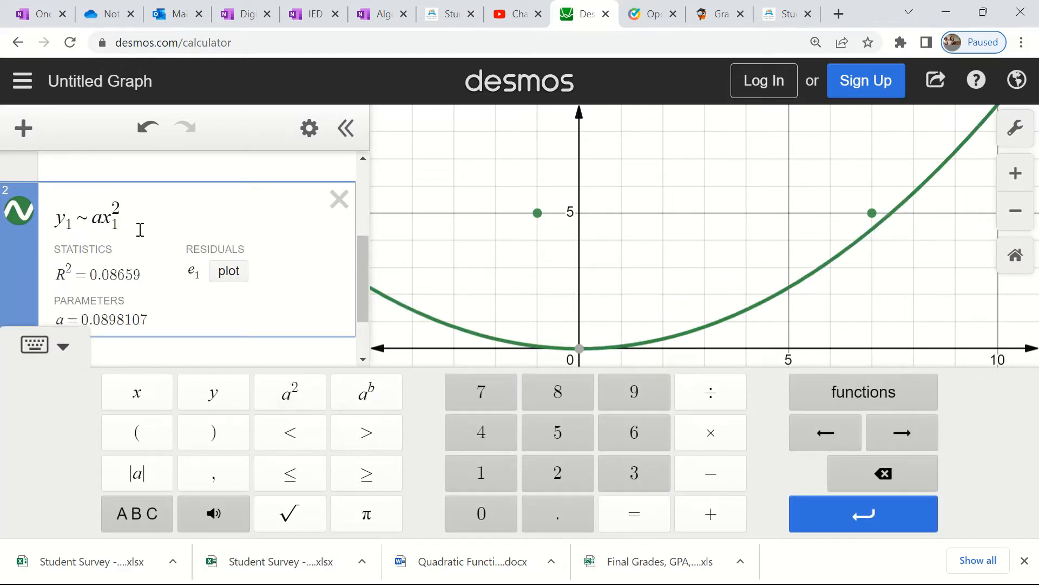
click(64, 350)
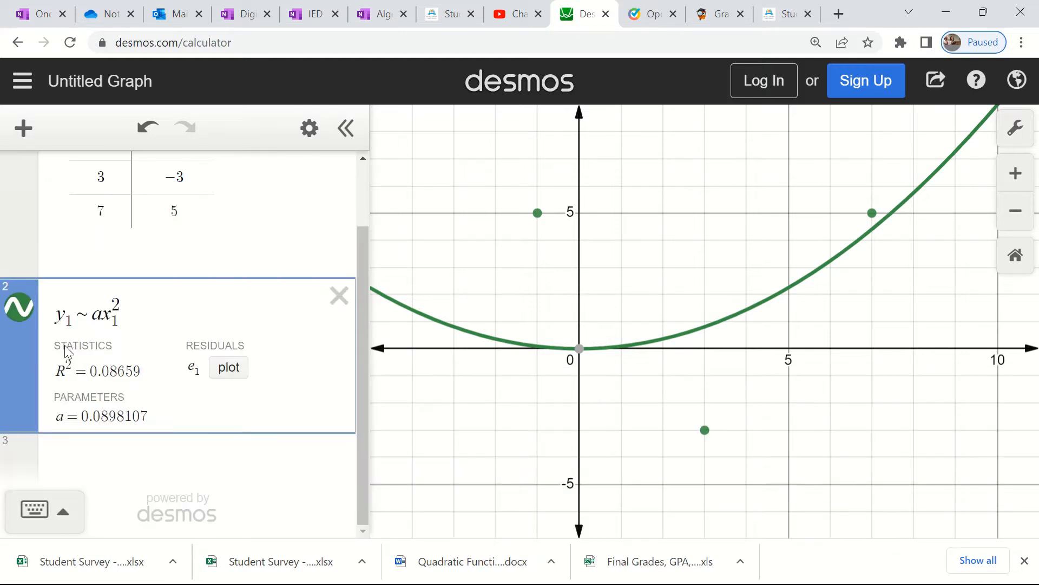
text(+bx1)
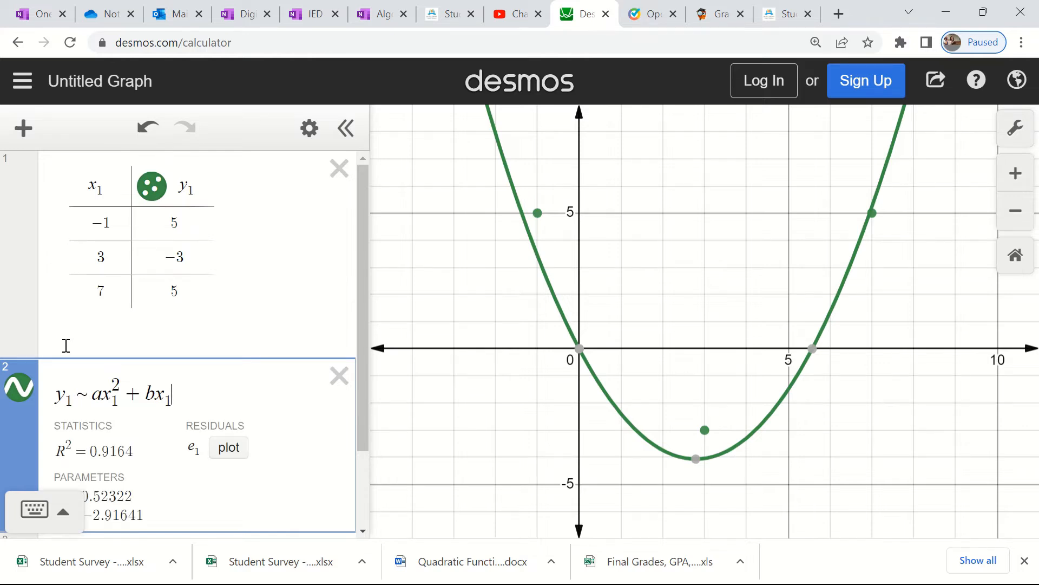
text(+c)
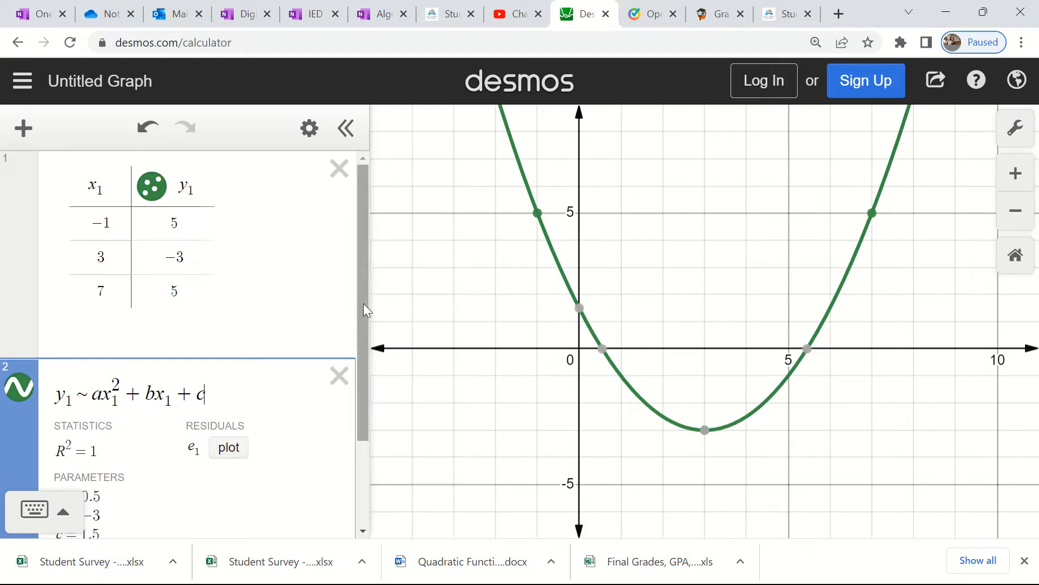
drag(364, 305, 363, 424)
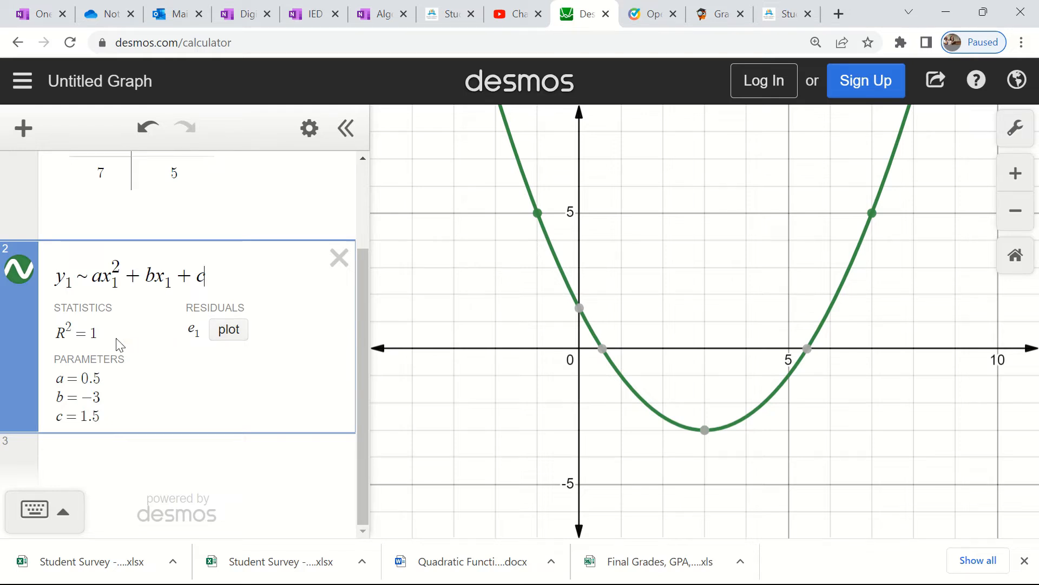
- Enter the vertex-form quadratic regression y₁ ~ a(x₁ − h)² + k as a new expression below the standard-form regression
click(49, 462)
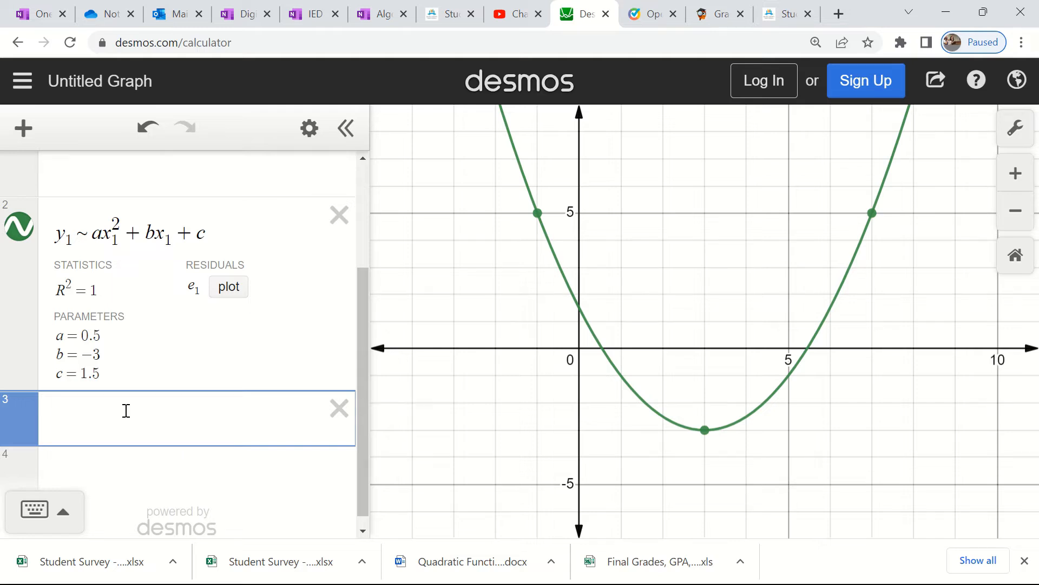
text(y)
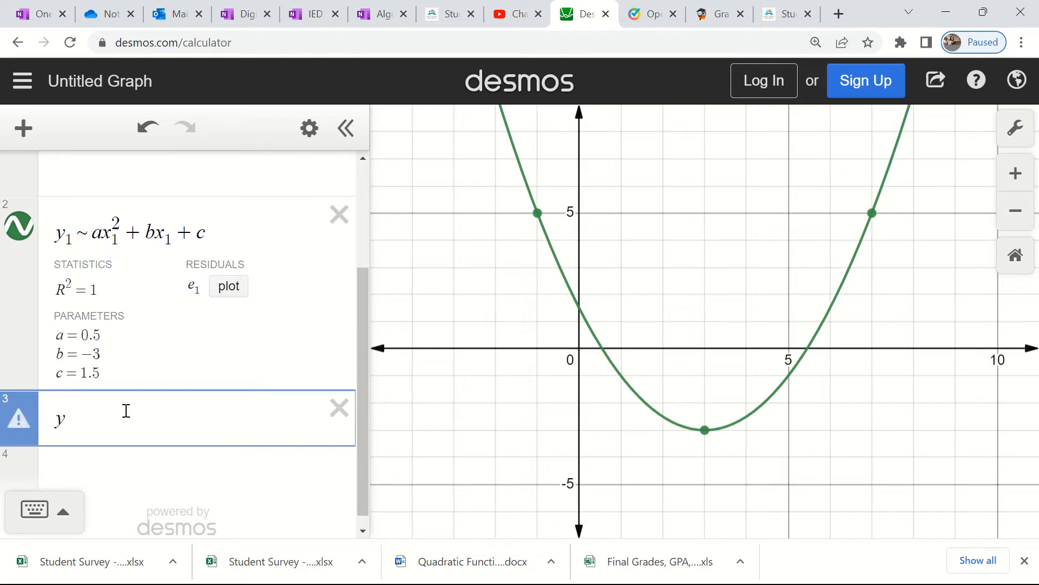
text(1~)
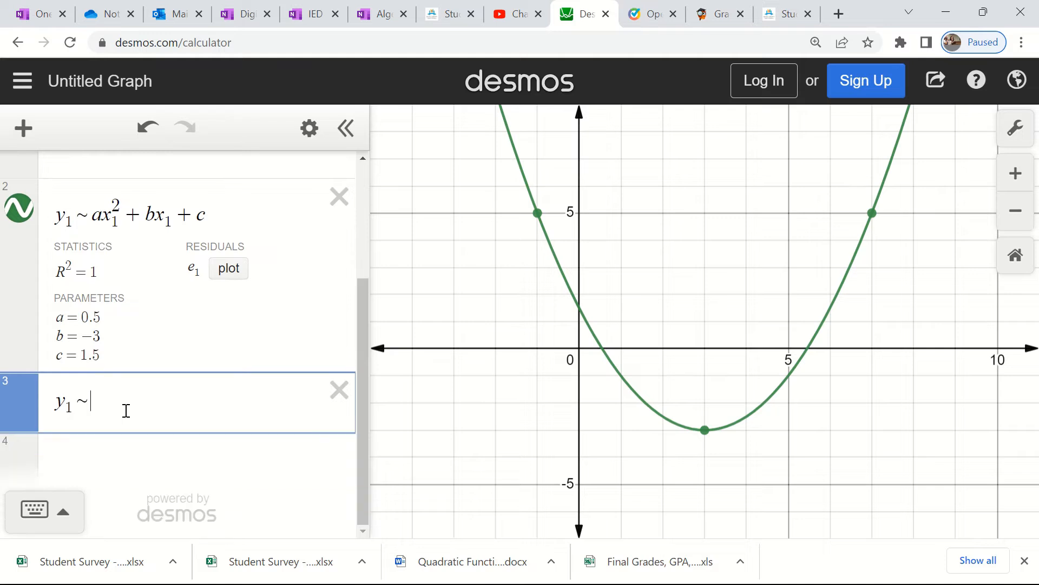
text(a)
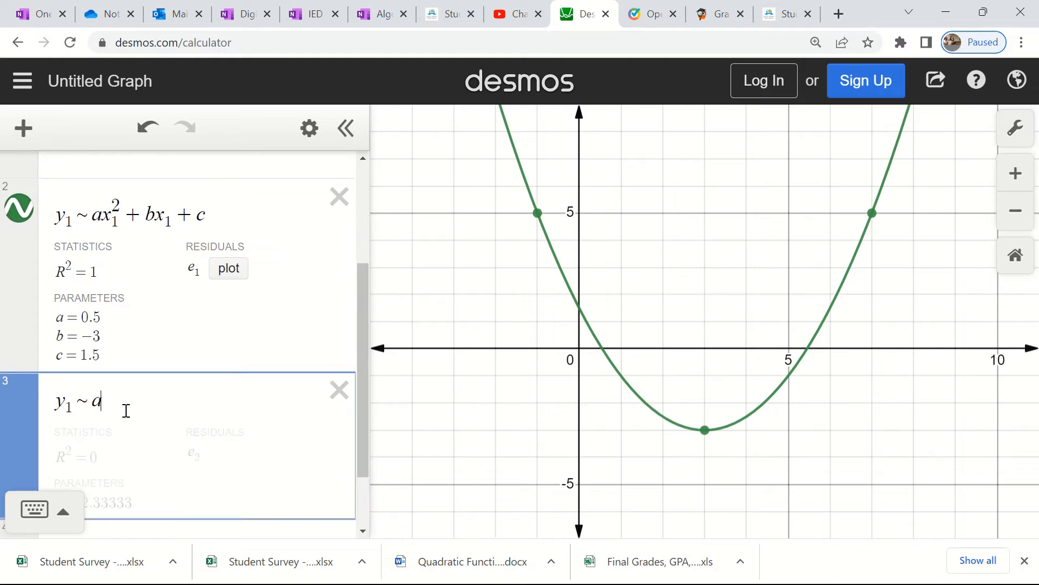
text(()
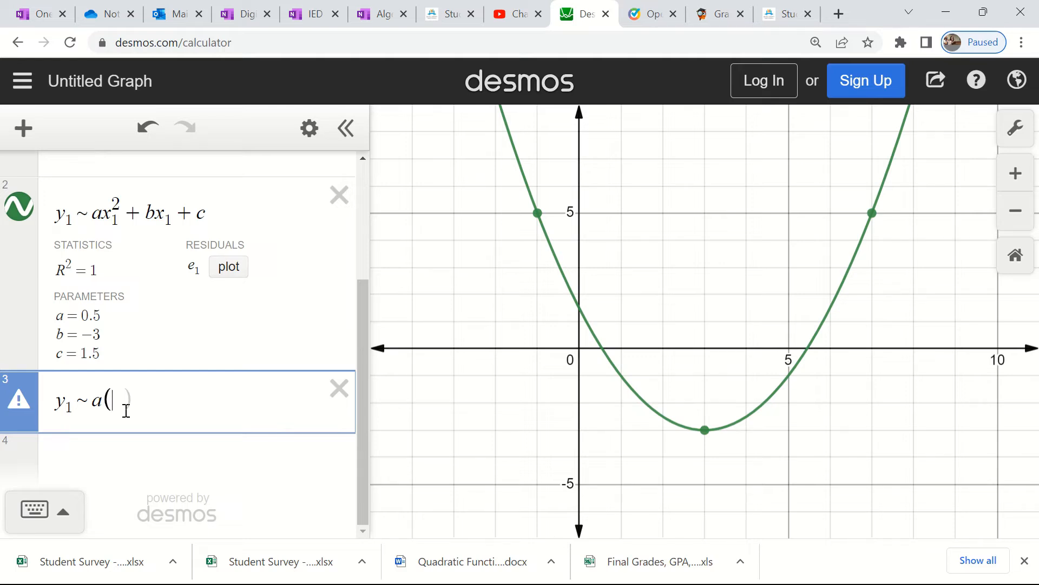
text(x)
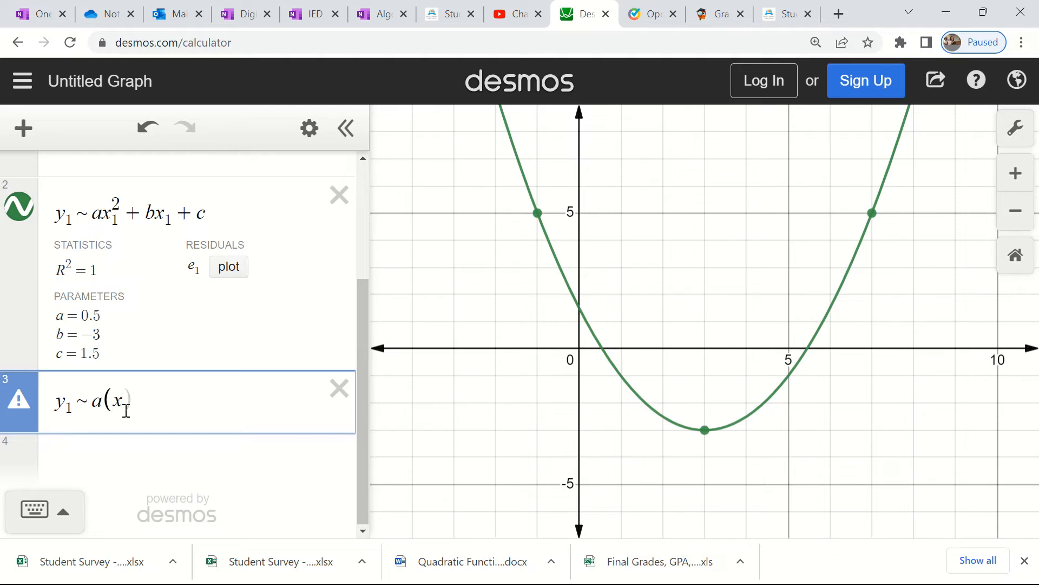
text(_1 )
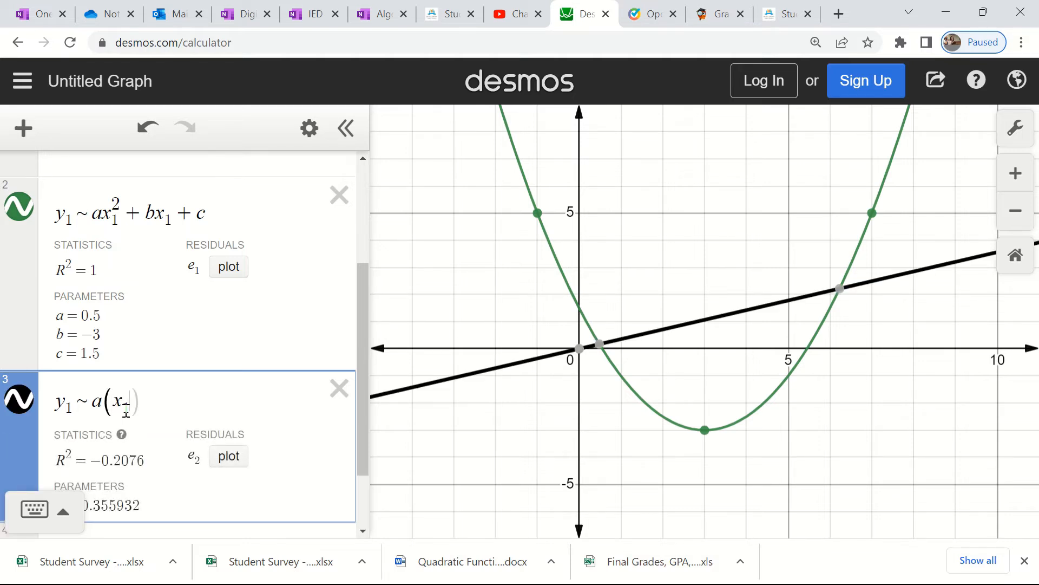
text(- h)
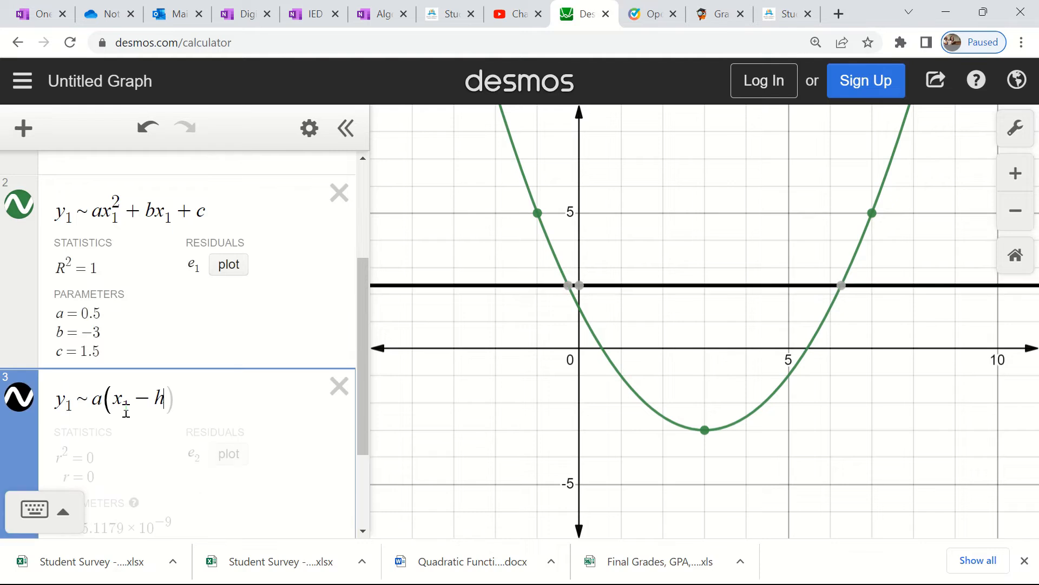
click(60, 514)
click(274, 403)
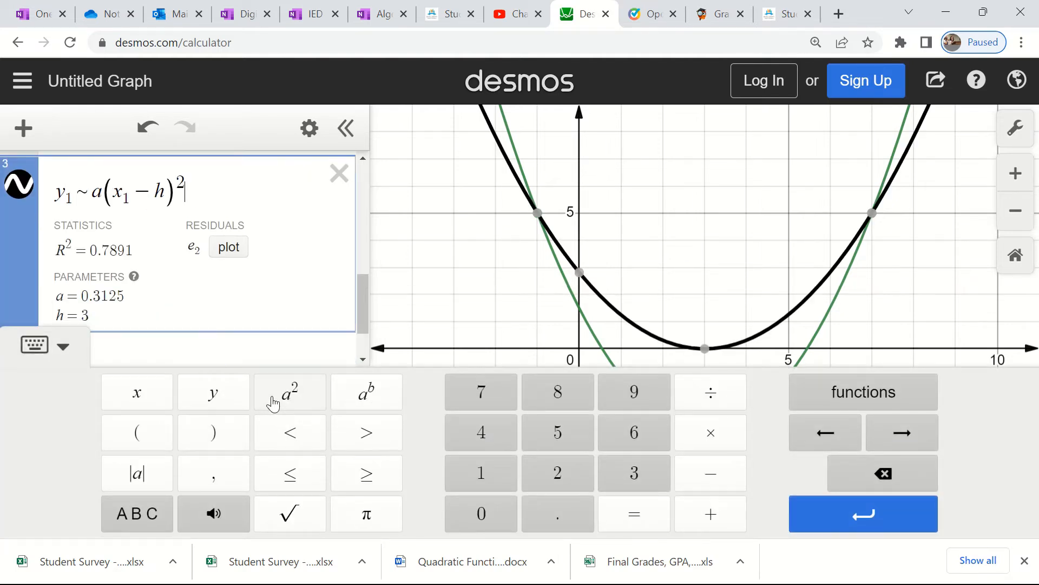
click(61, 346)
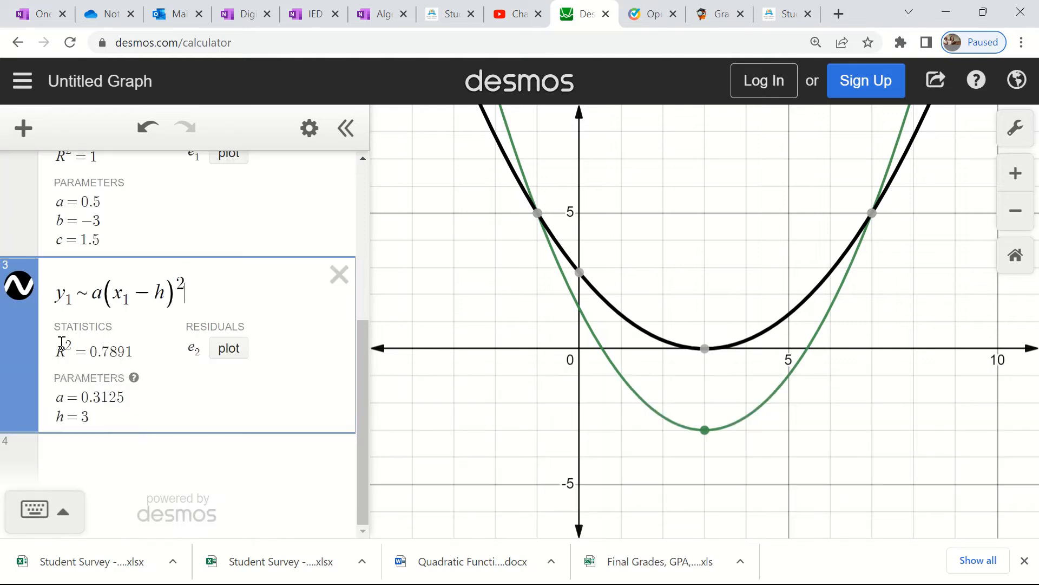
text(+)
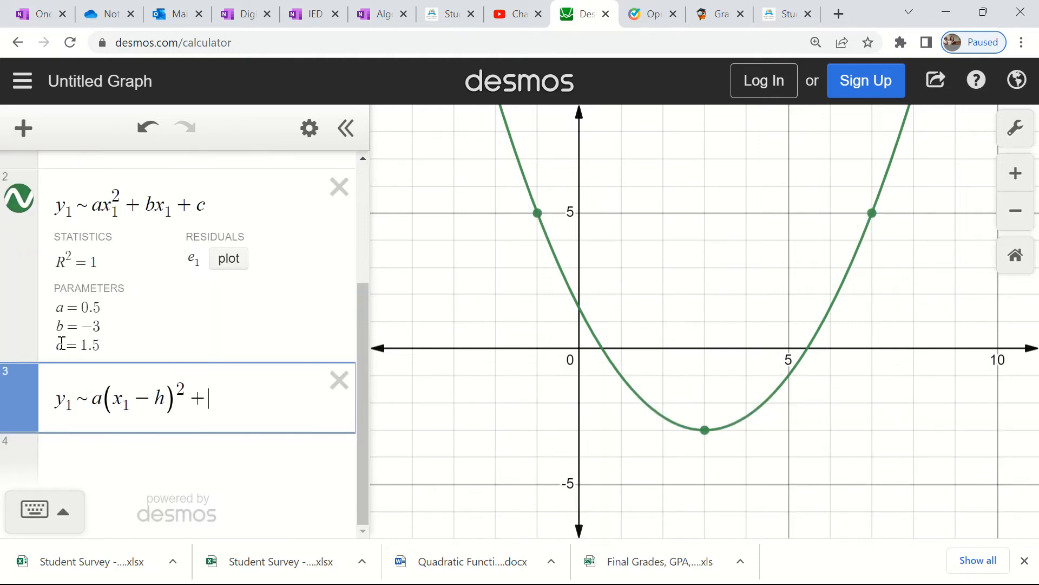
text(k)
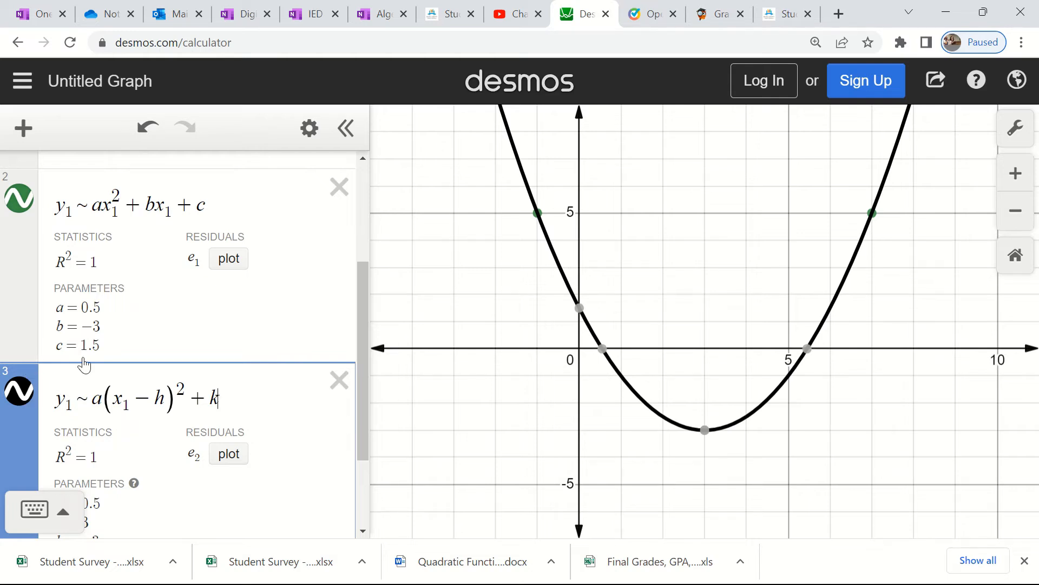
- Hide the vertex-form regression curve and show it again to compare it with the standard-form curve
click(16, 397)
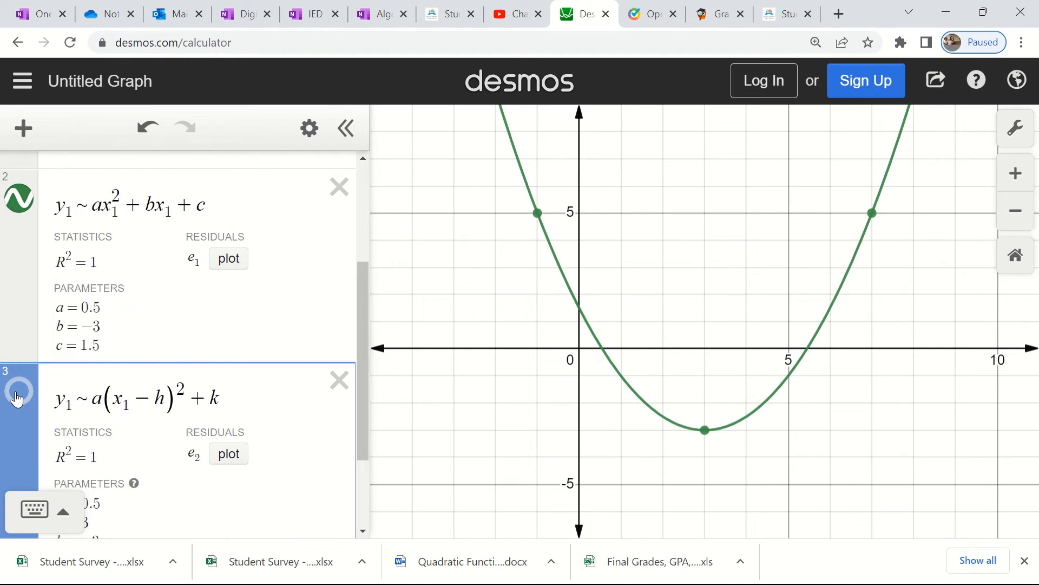
click(16, 397)
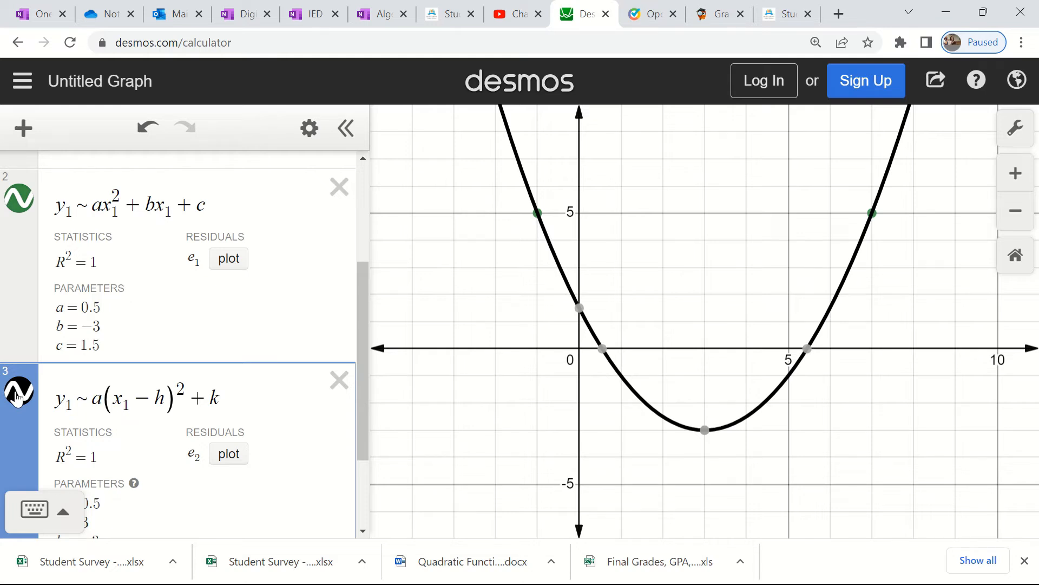
- Toggle the vertex-form regression curve off and on once more and examine its fitted parameters a, h and k
click(16, 398)
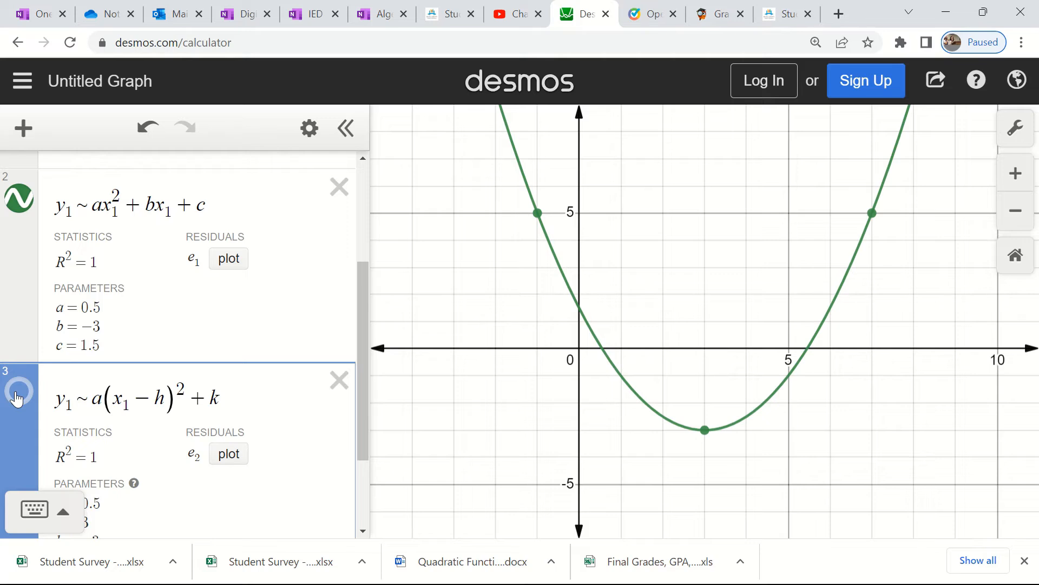
click(17, 399)
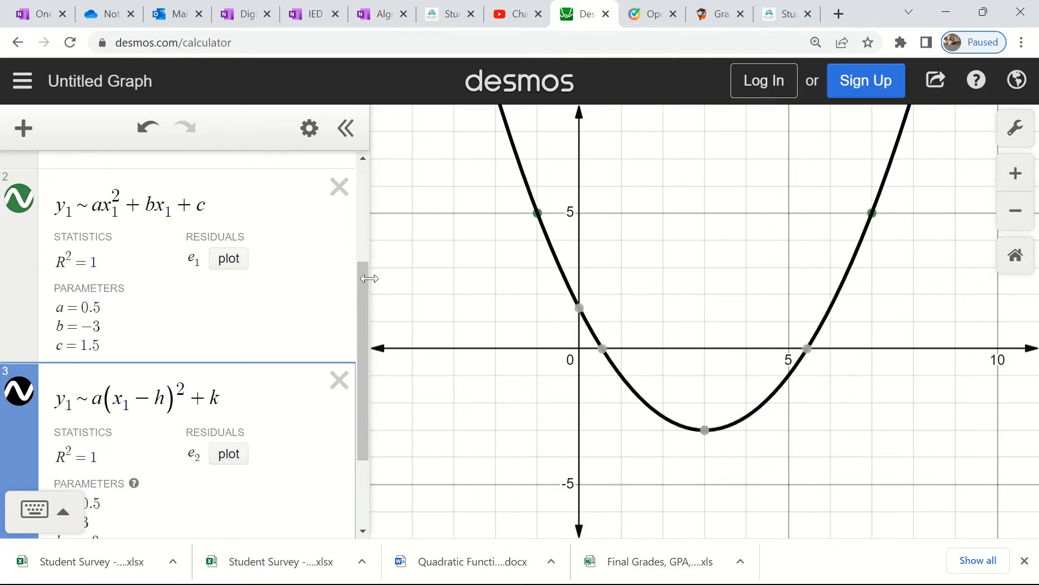
drag(365, 274, 370, 384)
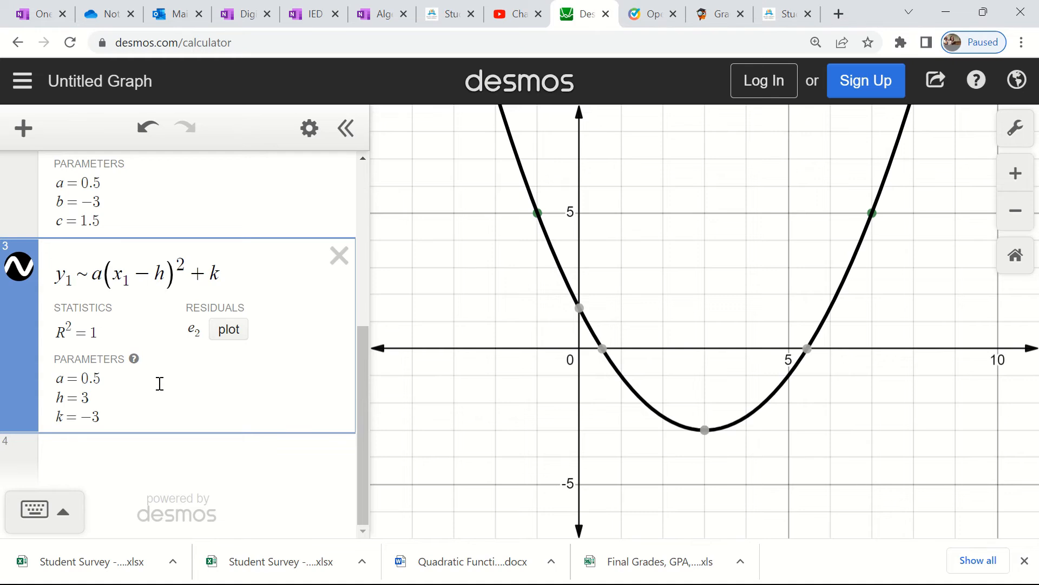
- Enter the intercept-form quadratic regression y₁ ~ a(x₁ − p)(x₁ − q) as a new expression below the vertex-form regression
click(72, 457)
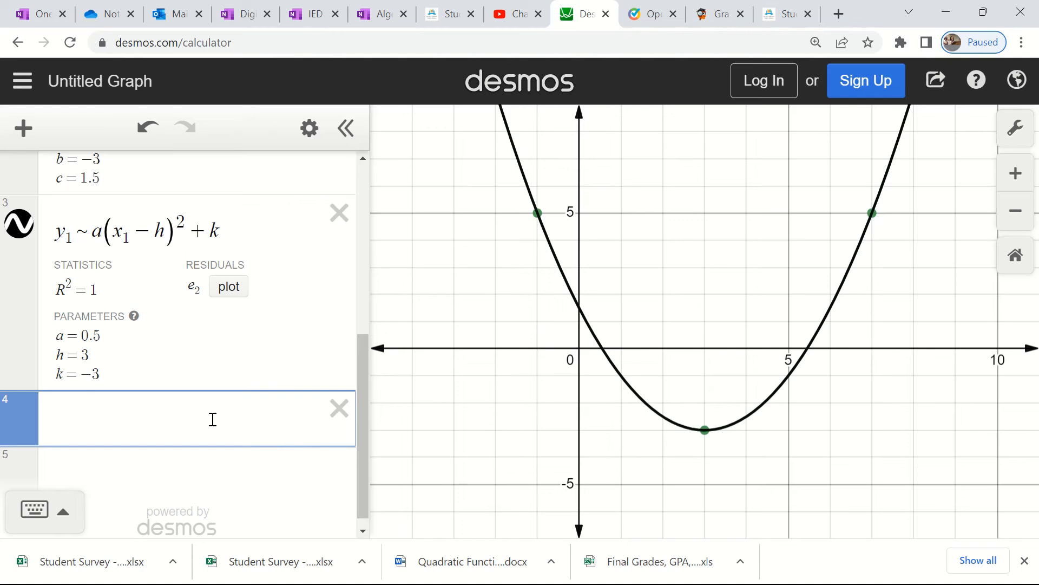
text(y1)
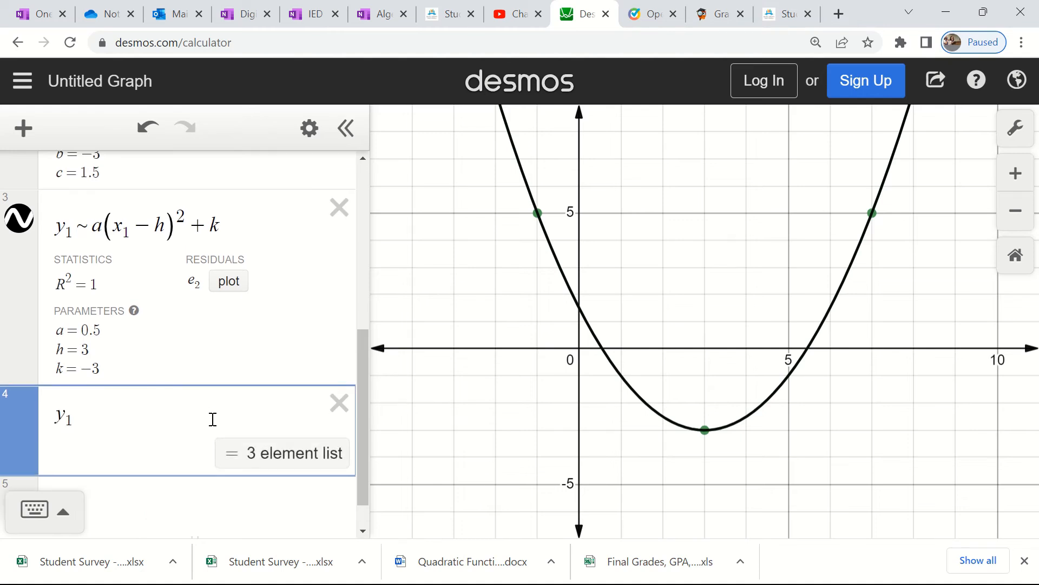
text(~a)
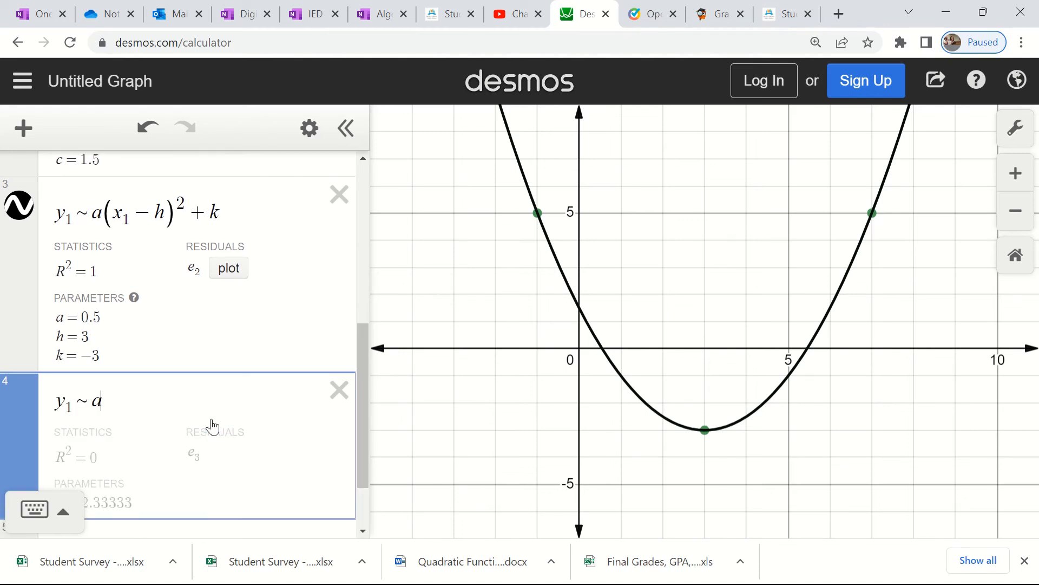
text((x)
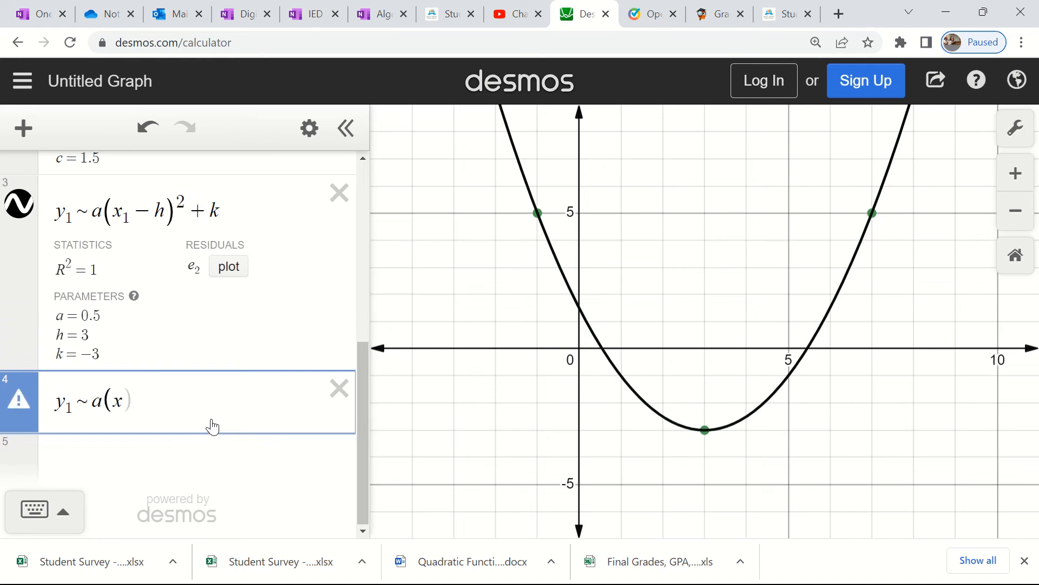
text(1)
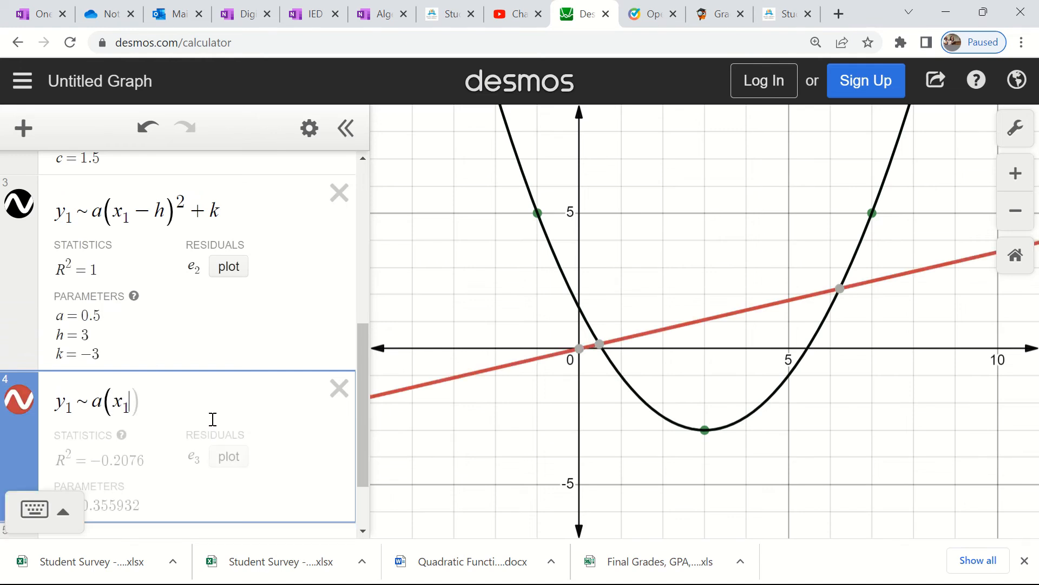
text(-p)
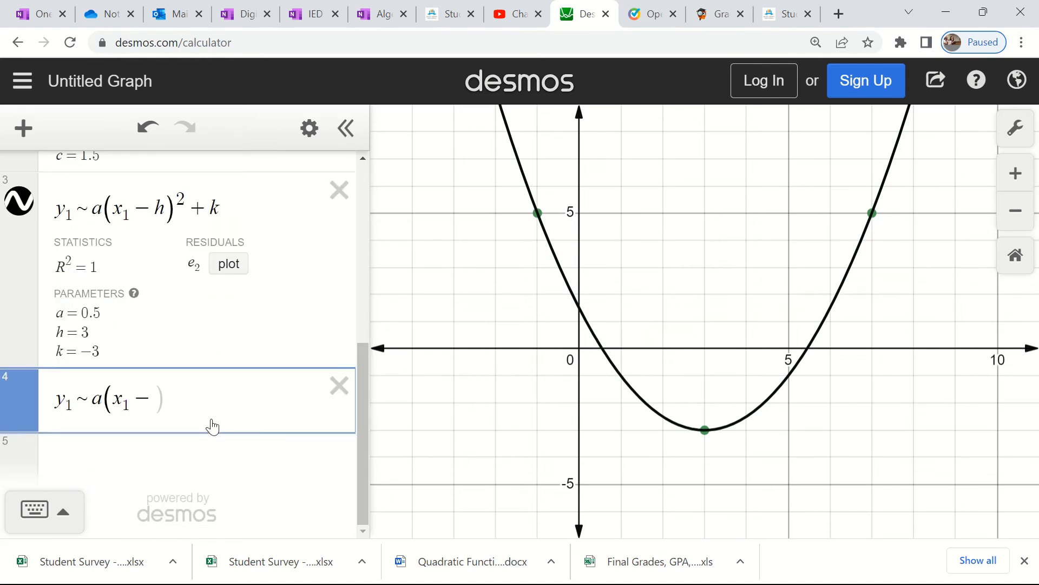
text()(x)
text(1-)
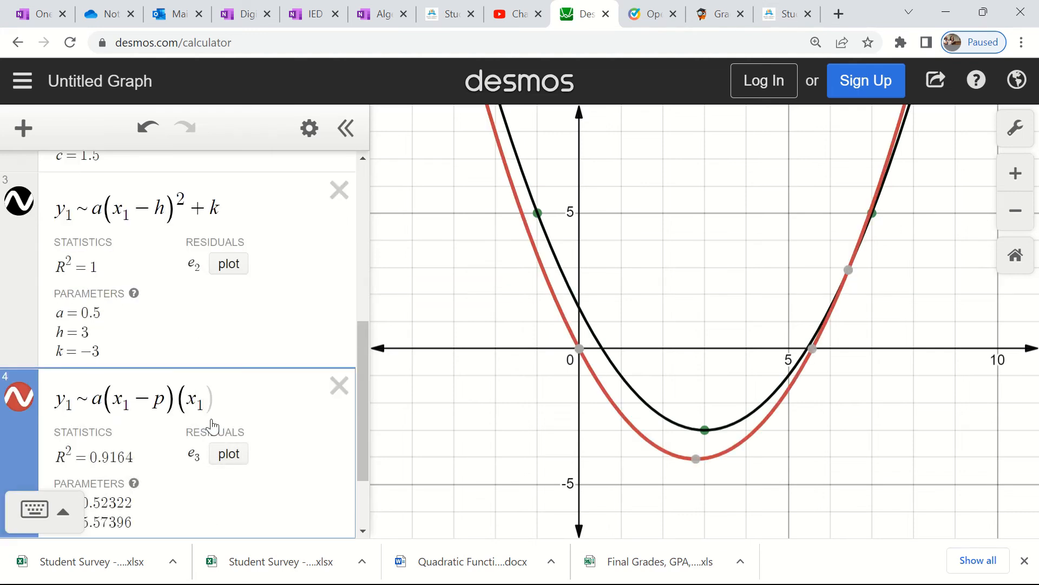
text(q))
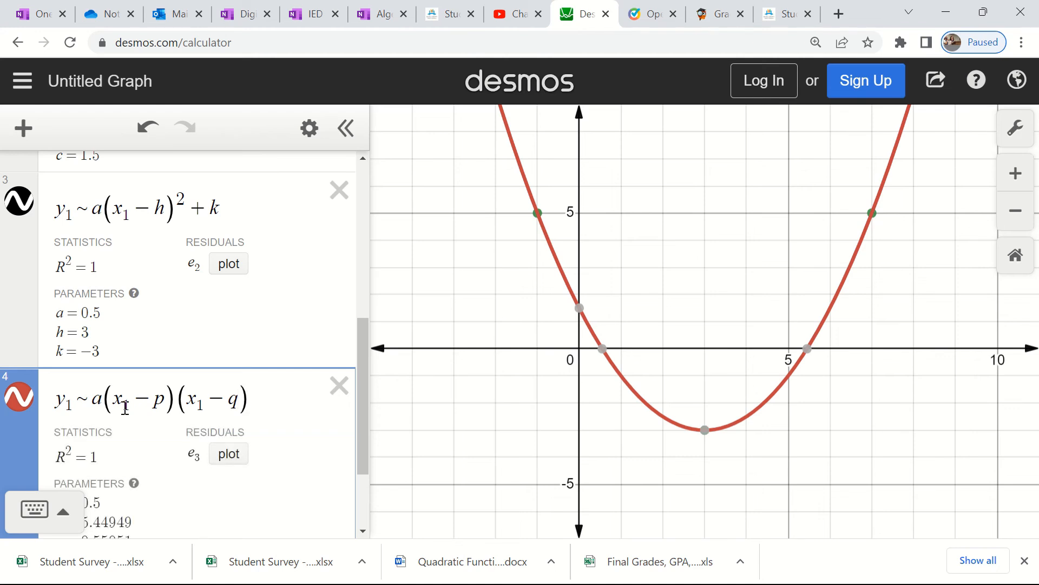
- Hide and reshow the intercept-form regression curve to compare it with the vertex-form curve, and bring its fitted parameters into view
click(16, 403)
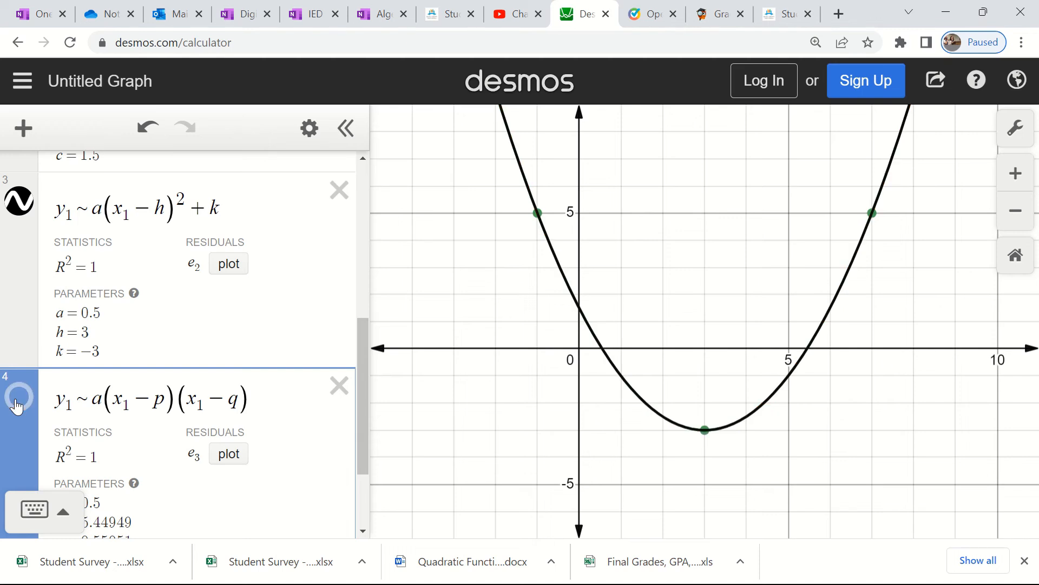
click(17, 403)
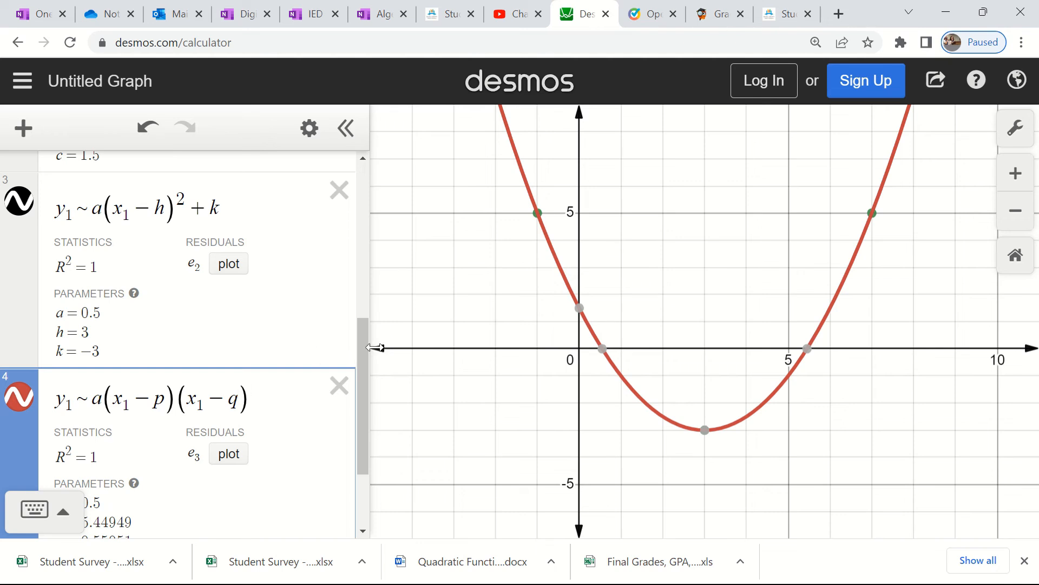
drag(362, 347, 365, 445)
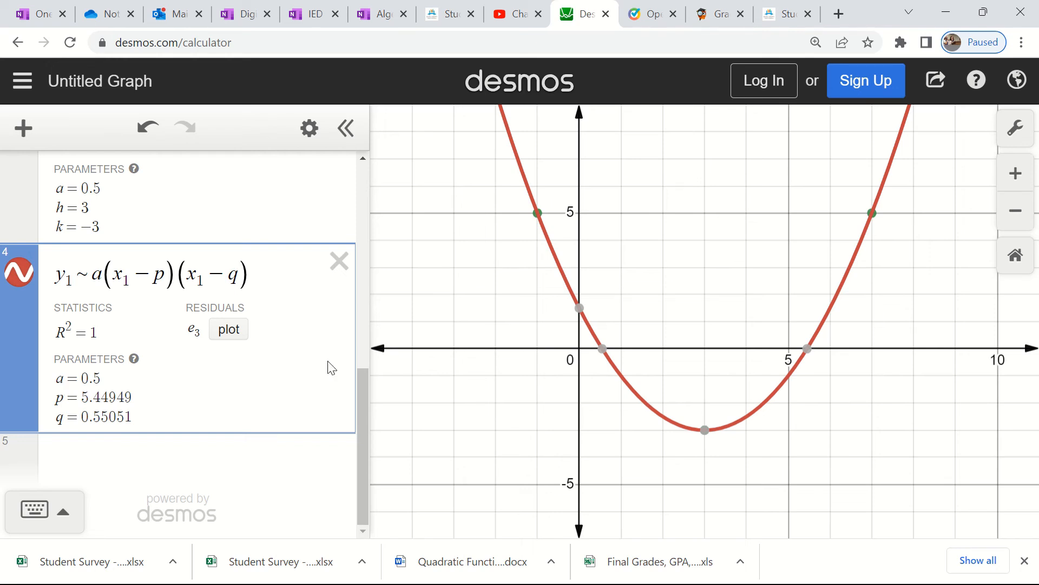
- Compare the fitted p and q with the parabola's x-intercepts on the graph and review the data table and all three regressions
mouse_move(602, 355)
mouse_move(605, 352)
mouse_move(806, 358)
drag(366, 401, 381, 146)
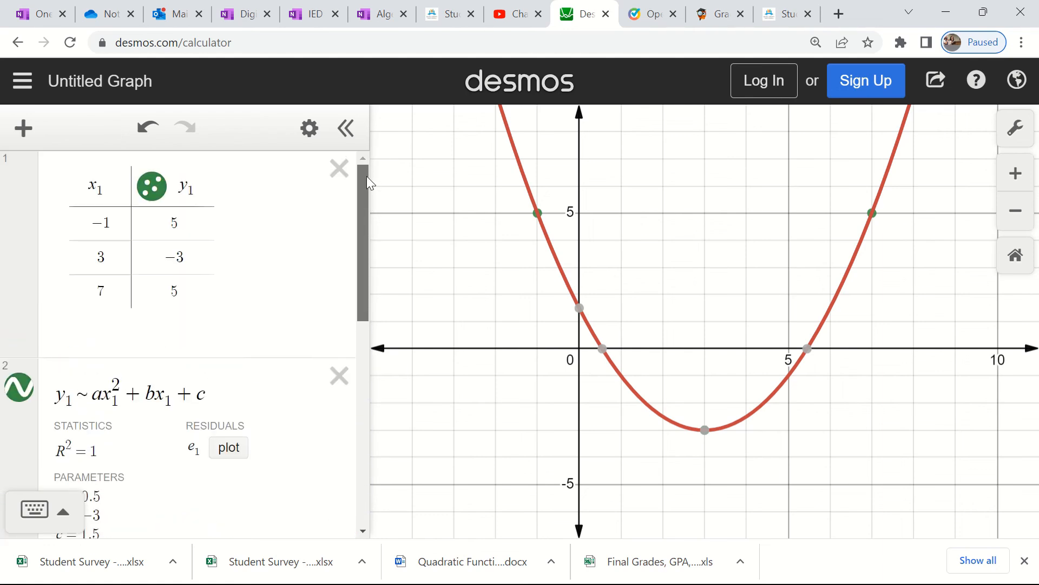
drag(366, 197, 358, 417)
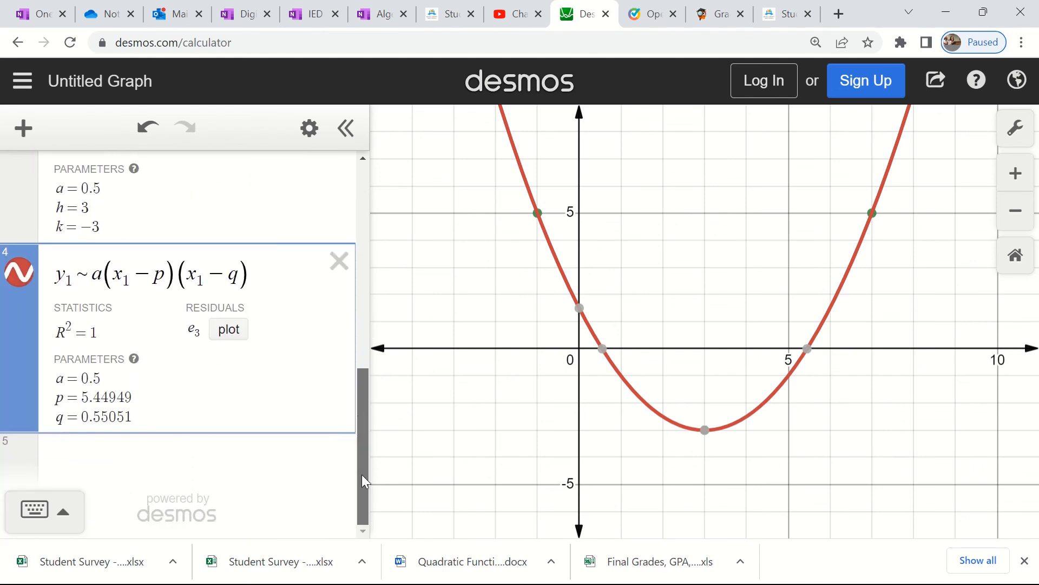